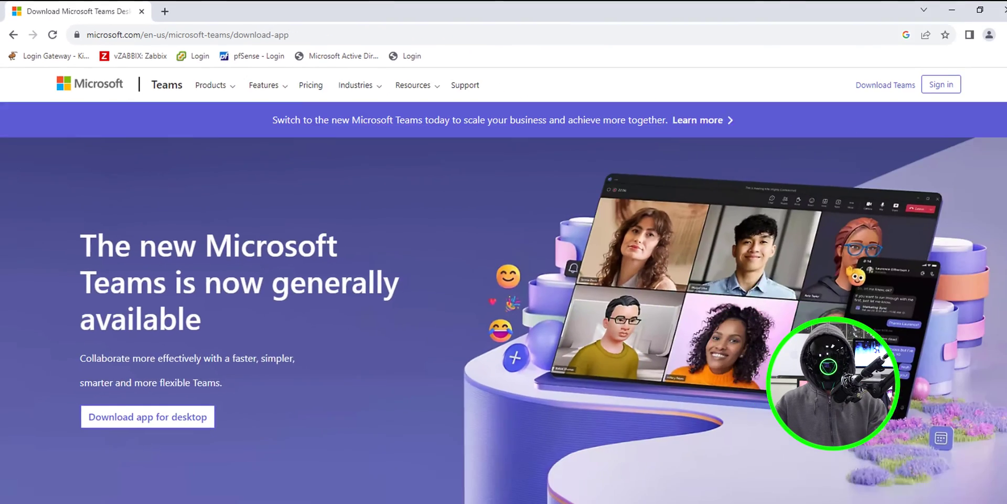
pyautogui.click(148, 415)
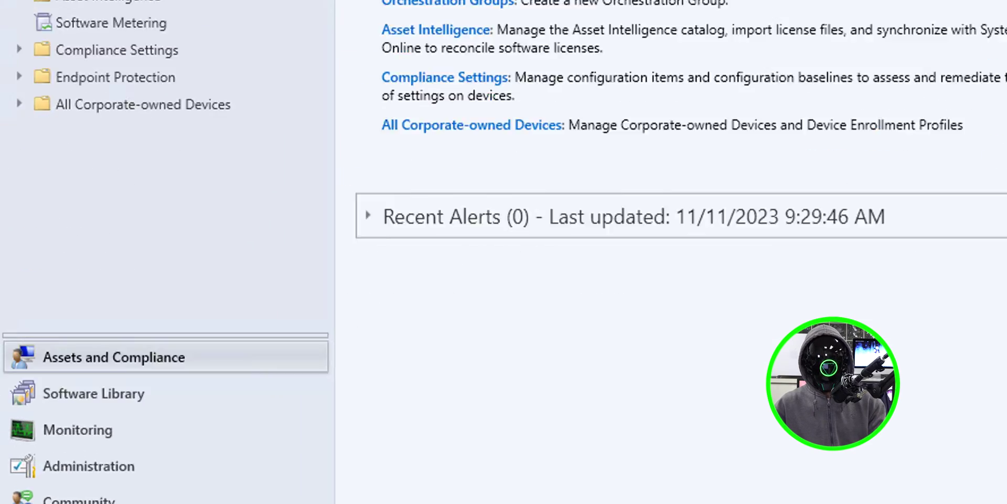
# Start creating a new package in the Packages node under Application Management in the Configuration Manager Software Library.
pyautogui.click(167, 308)
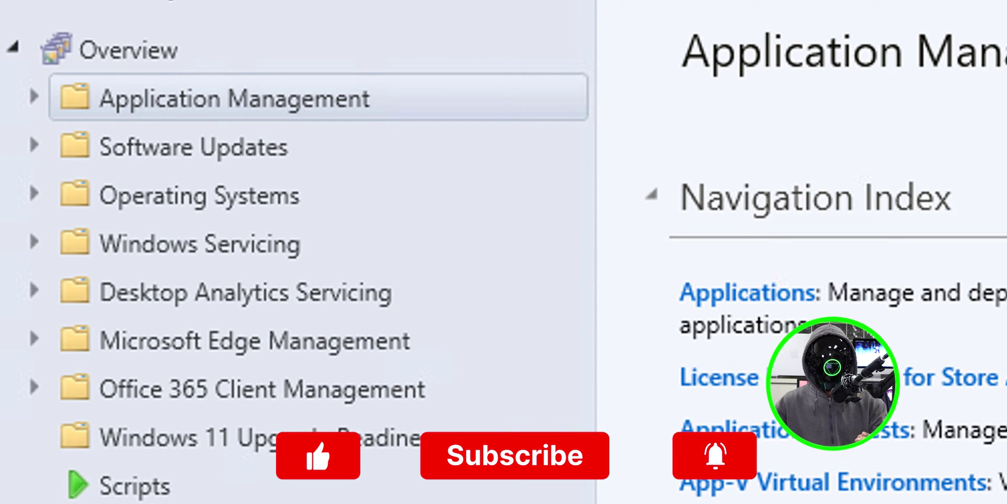
pyautogui.doubleClick(235, 99)
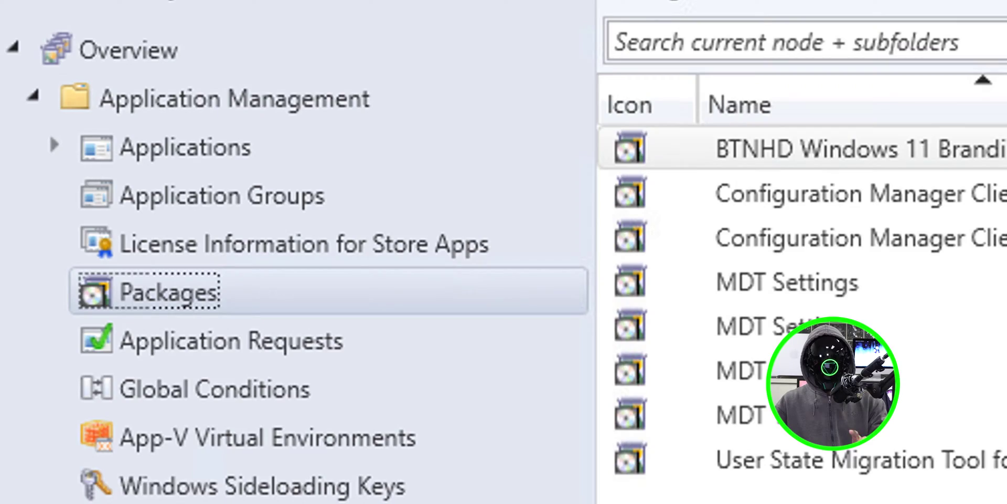
pyautogui.hotkey('shift', 'F10')
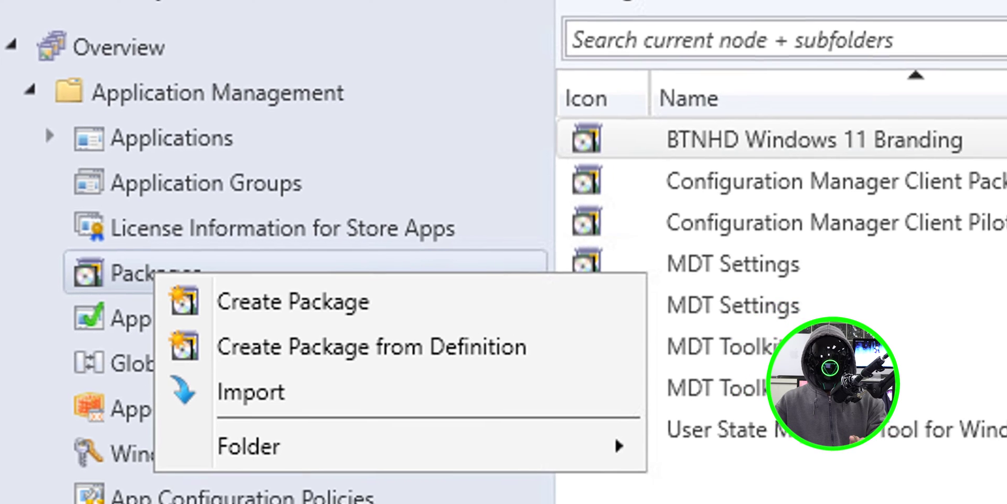
pyautogui.click(303, 310)
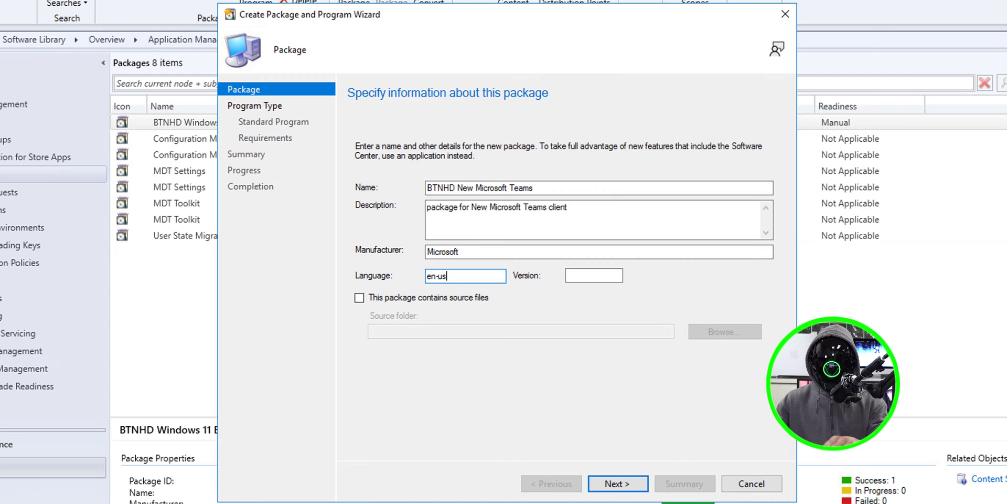
# Mark the package as containing source files and set its source folder to \\bj-sccm\sources\APPS\Microsoft\Teams.
pyautogui.press('Tab')
pyautogui.press('Tab')
pyautogui.press('space')
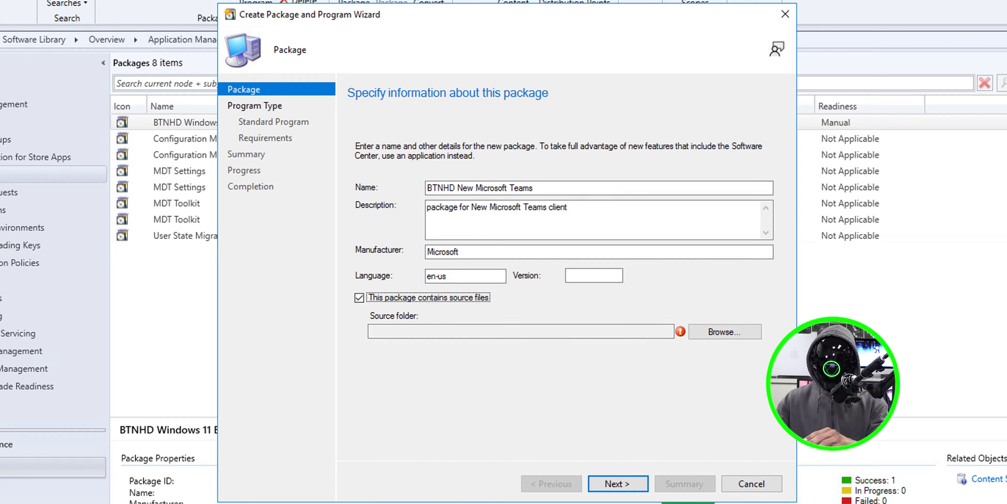
pyautogui.press('Tab')
pyautogui.press('space')
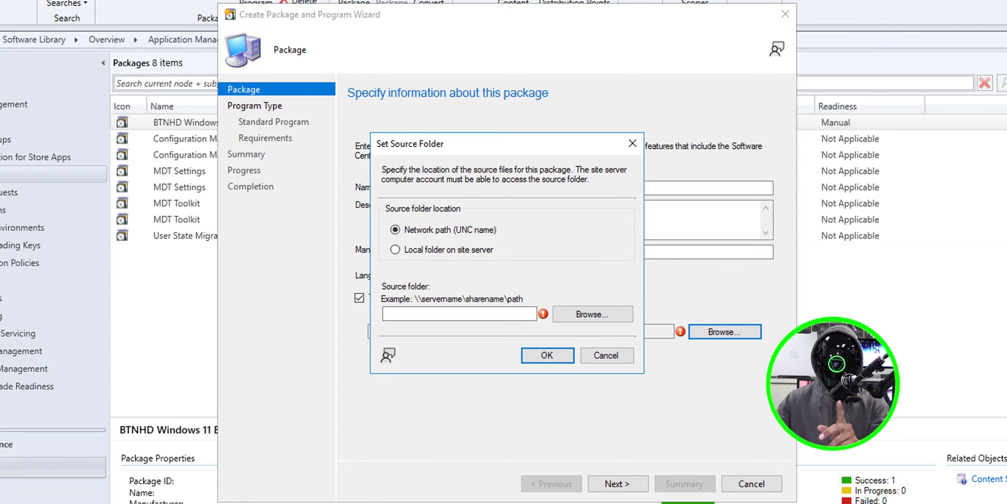
pyautogui.write('\\\\bj-sccm\\sources\\APPS\\Microsoft\\Teams')
pyautogui.press('Return')
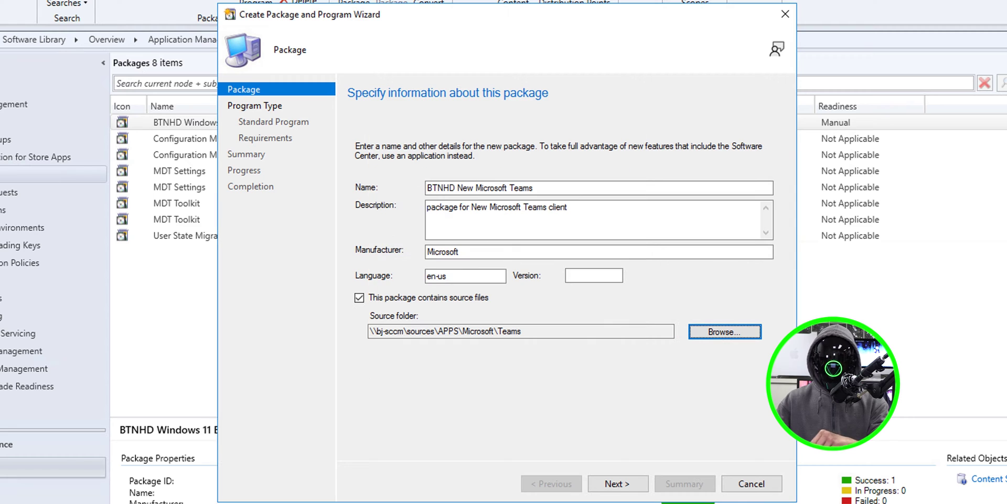
pyautogui.hotkey('alt', 'n')
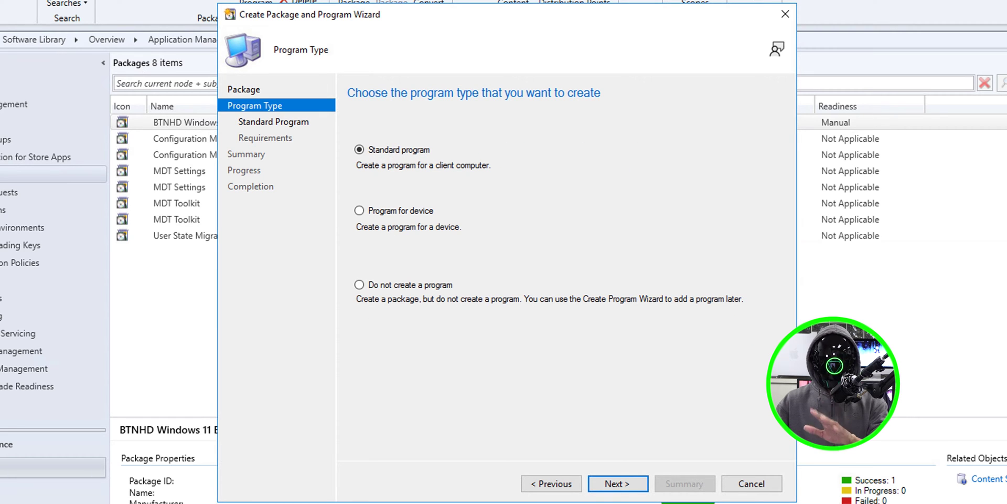
# Name the standard program New Microsoft Teams App and copy its command line powershell.exe -executionpolicy bypass -file "InstallTeams.ps1" from Notepad.
pyautogui.hotkey('alt', 'n')
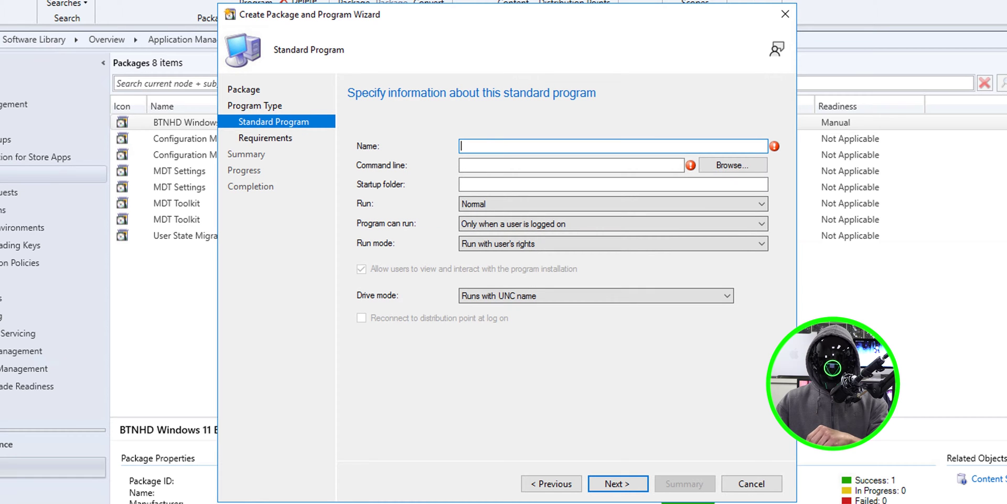
pyautogui.write('New Microsoft Teams App')
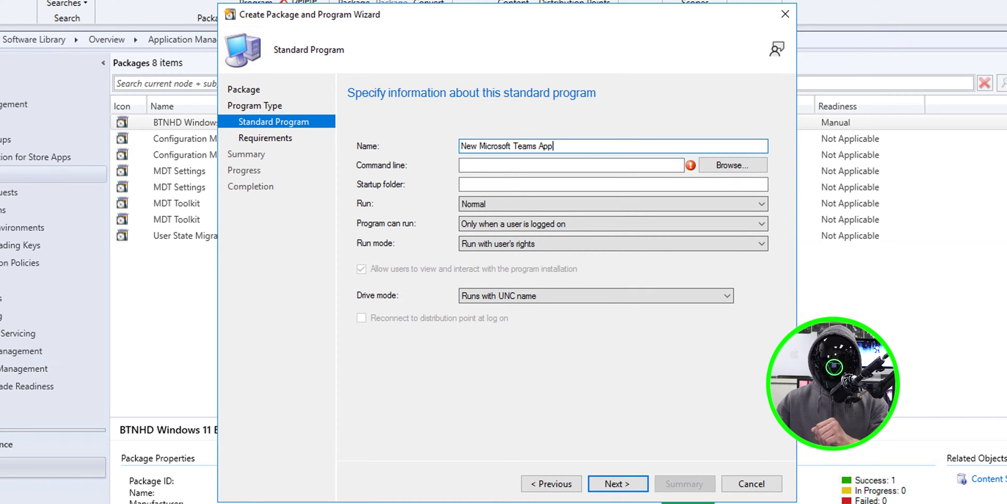
pyautogui.hotkey('alt', 'Tab')
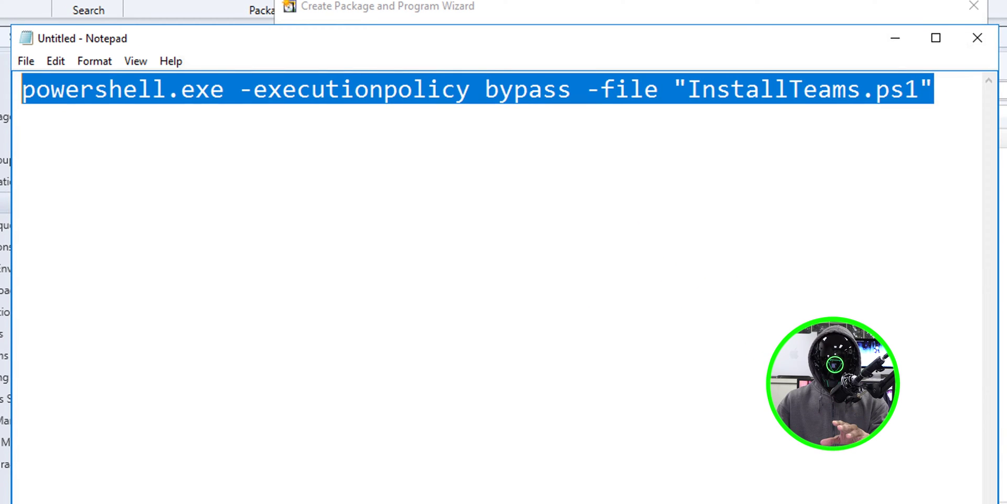
pyautogui.rightClick(913, 86)
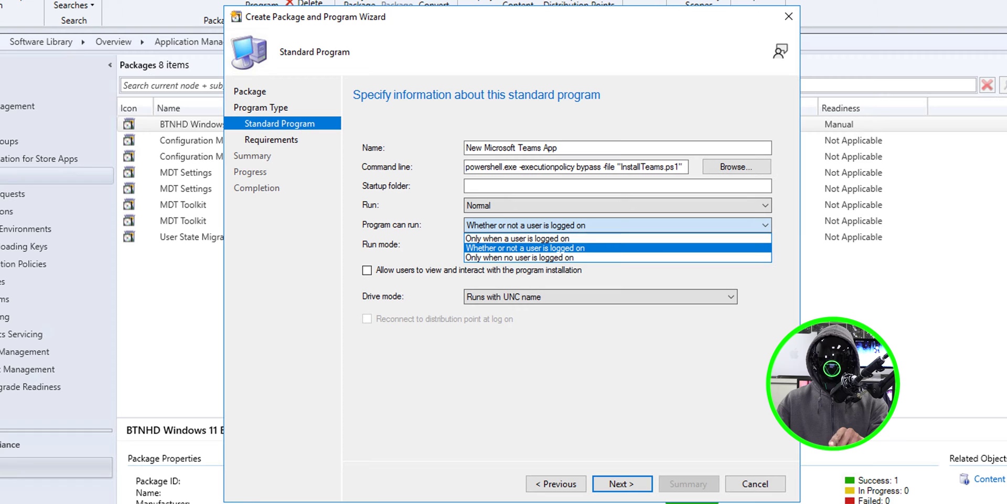
# Let the program run whether or not a user is logged on, and finish creating the package with default requirements.
pyautogui.press('Return')
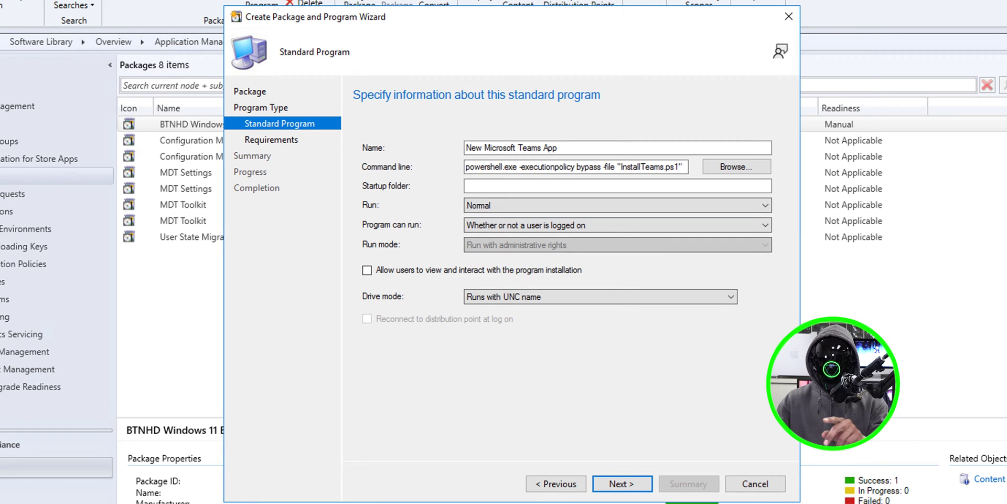
pyautogui.press('Return')
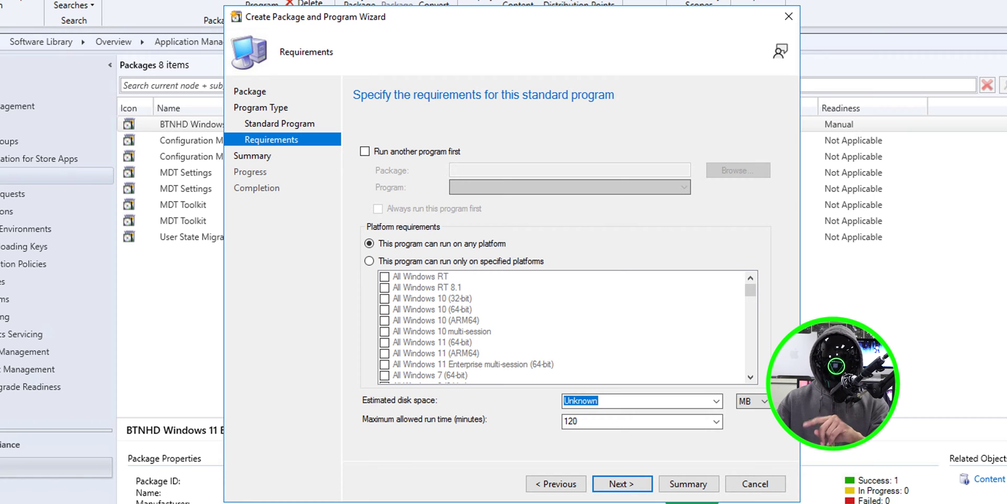
pyautogui.press('Return')
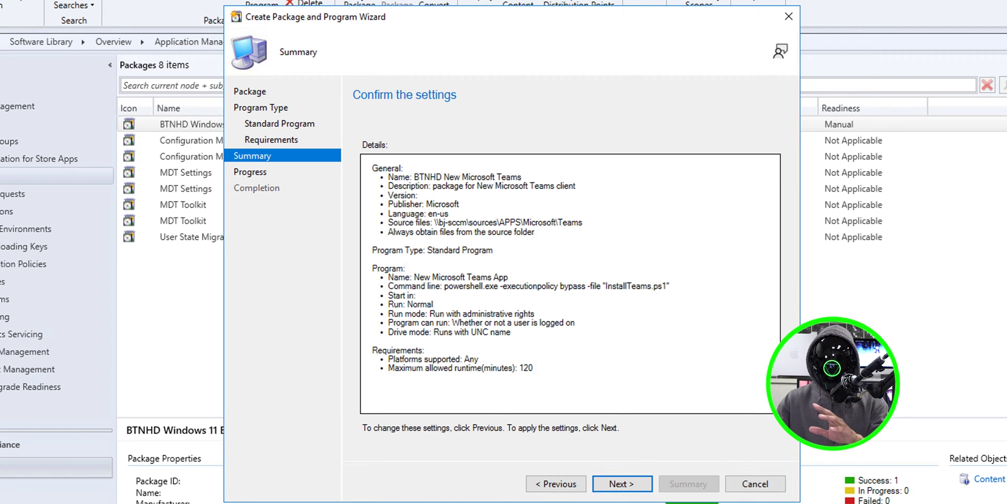
pyautogui.press('Return')
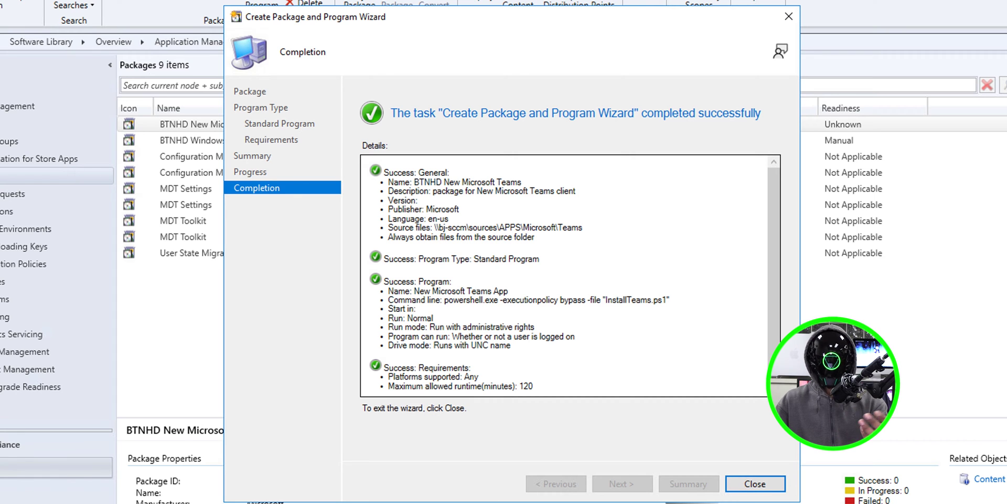
pyautogui.press('Return')
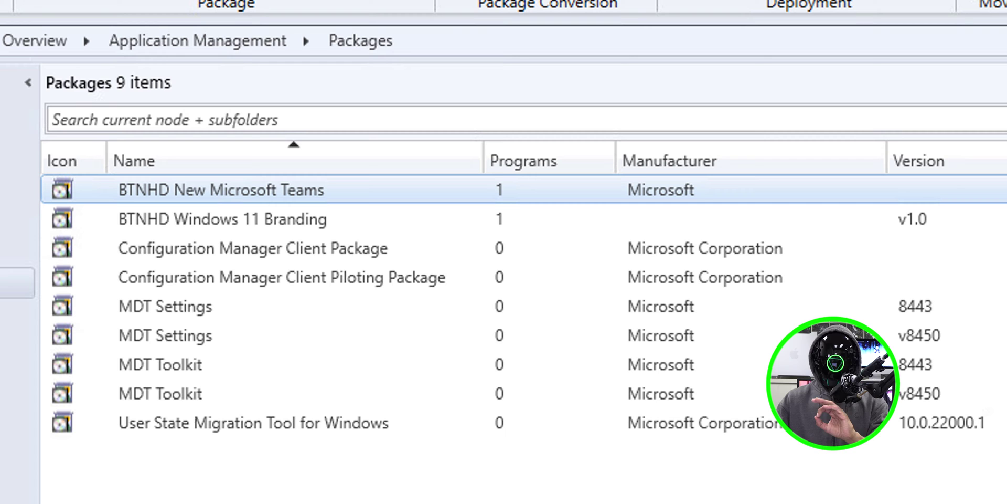
# Distribute the BTNHD New Microsoft Teams package content to the distribution point BJ-SCCM.BTNHD.EDU.
pyautogui.rightClick(244, 190)
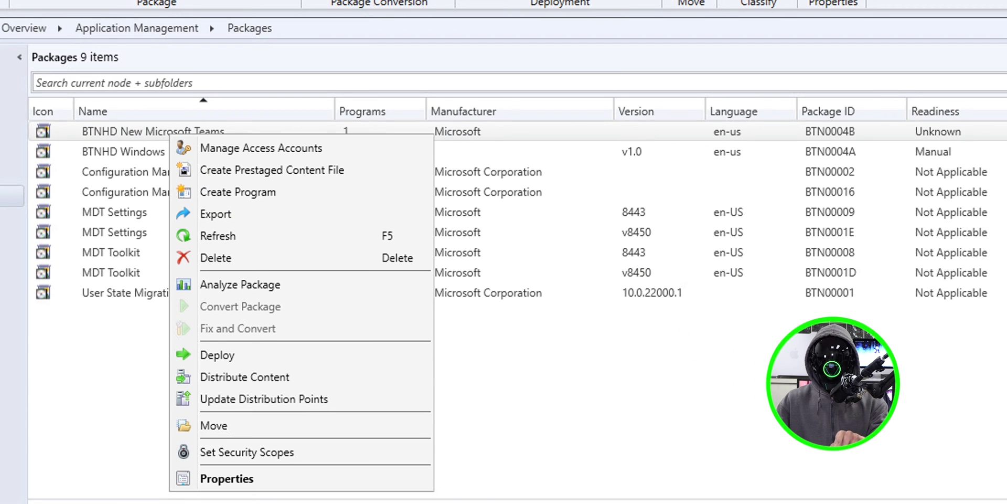
pyautogui.click(244, 377)
pyautogui.click(589, 495)
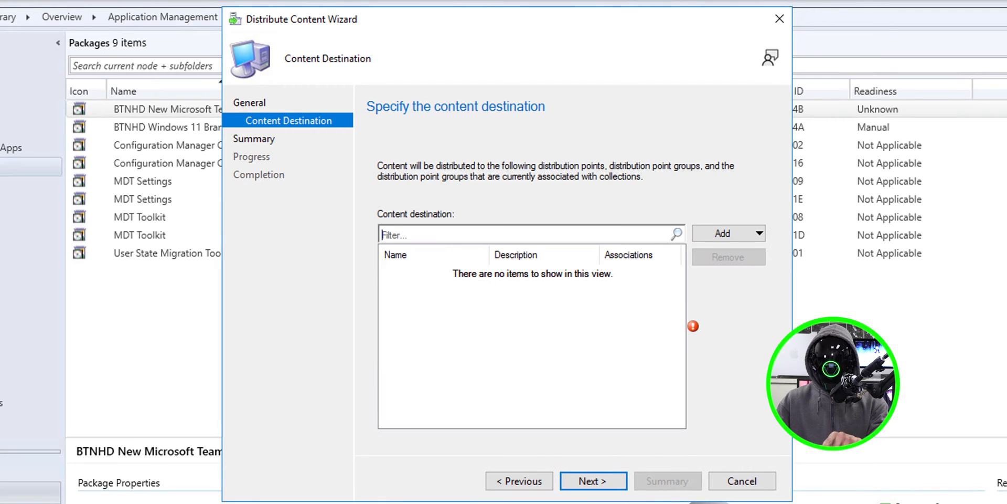
pyautogui.click(729, 233)
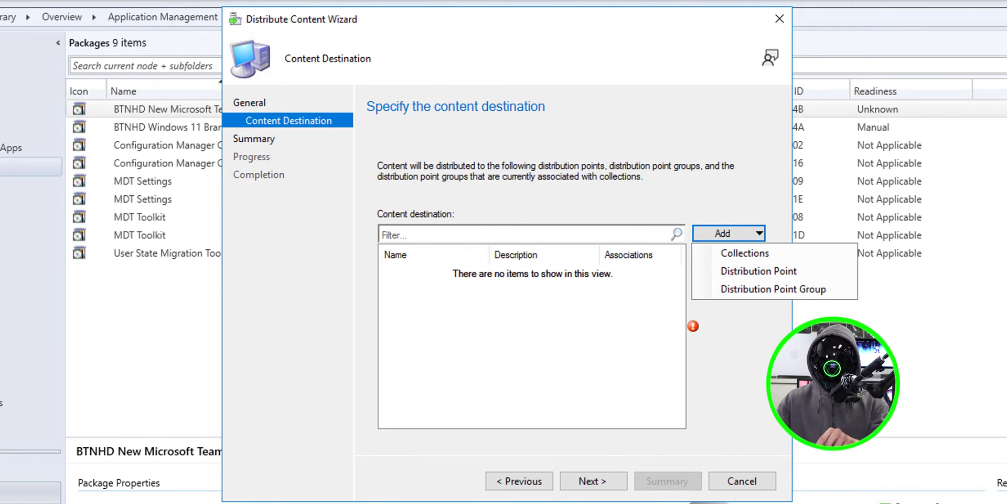
pyautogui.click(758, 272)
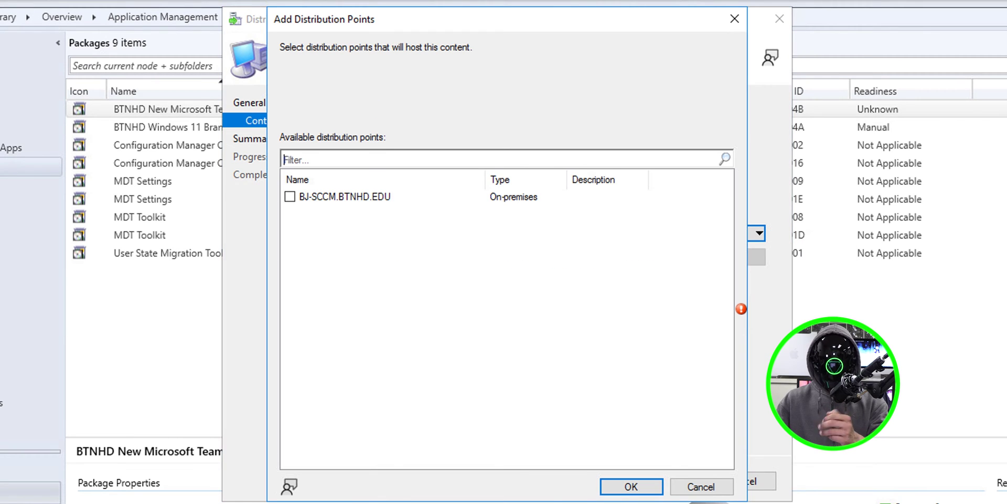
pyautogui.click(290, 196)
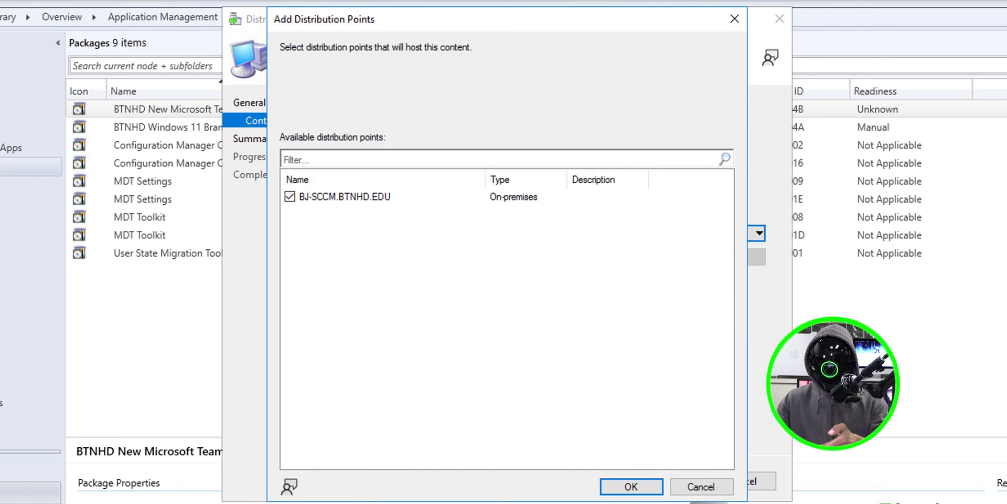
pyautogui.press('Return')
pyautogui.hotkey('alt', 'n')
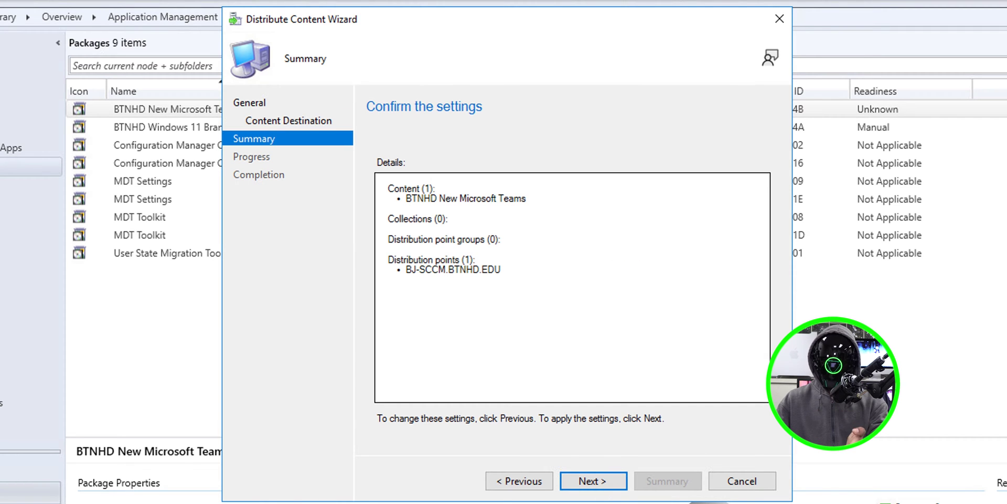
pyautogui.hotkey('alt', 'n')
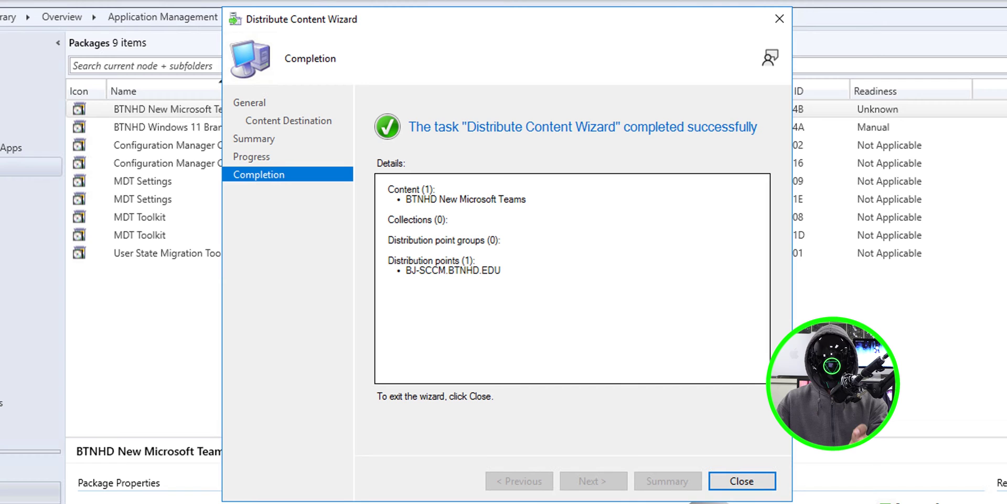
pyautogui.press('Return')
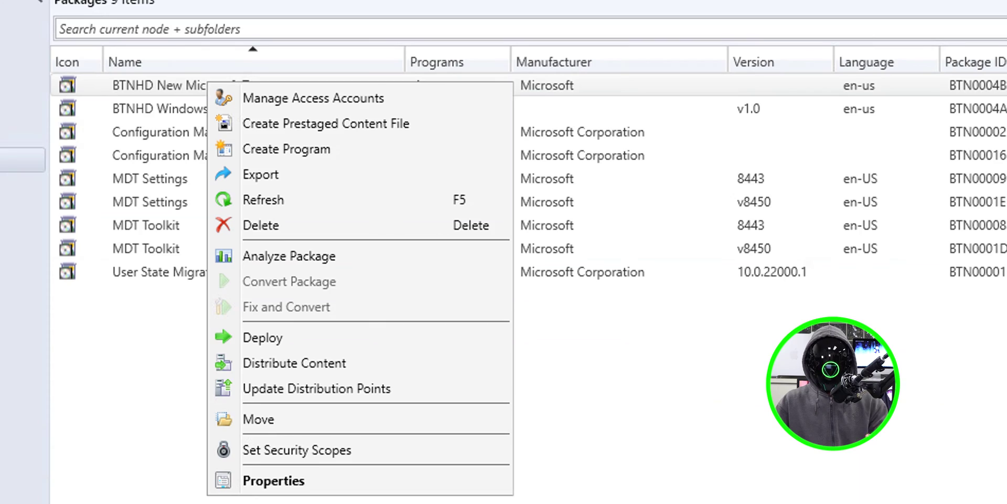
# Start a deployment of the BTNHD New Microsoft Teams package to the Install New Microsoft Teams device collection.
pyautogui.click(262, 338)
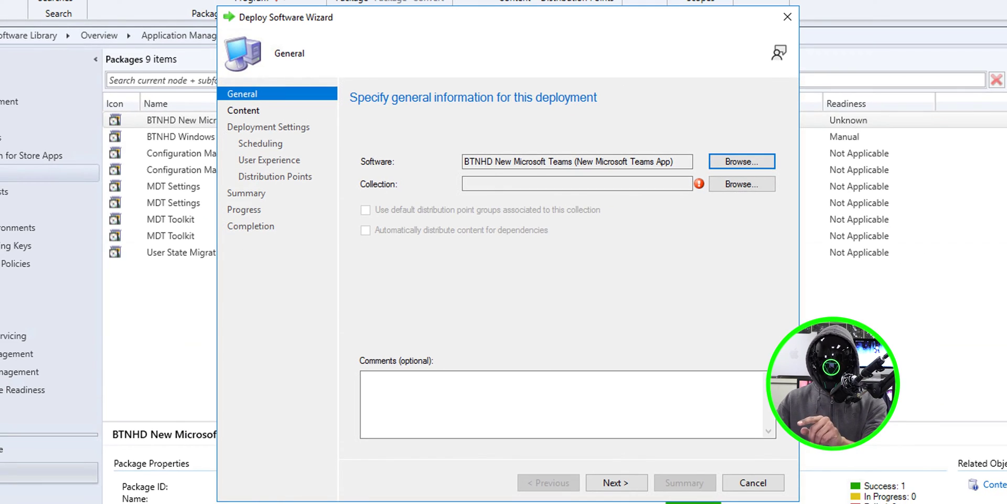
pyautogui.click(742, 184)
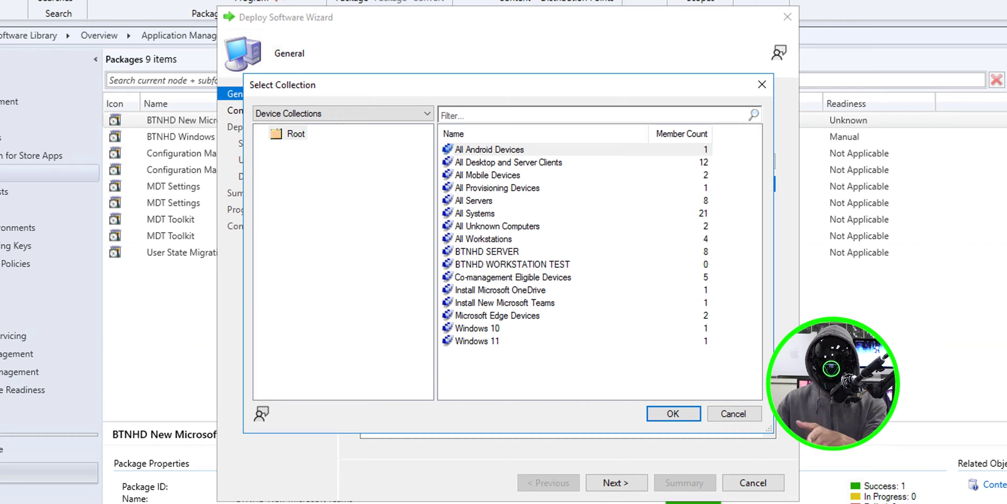
pyautogui.click(504, 303)
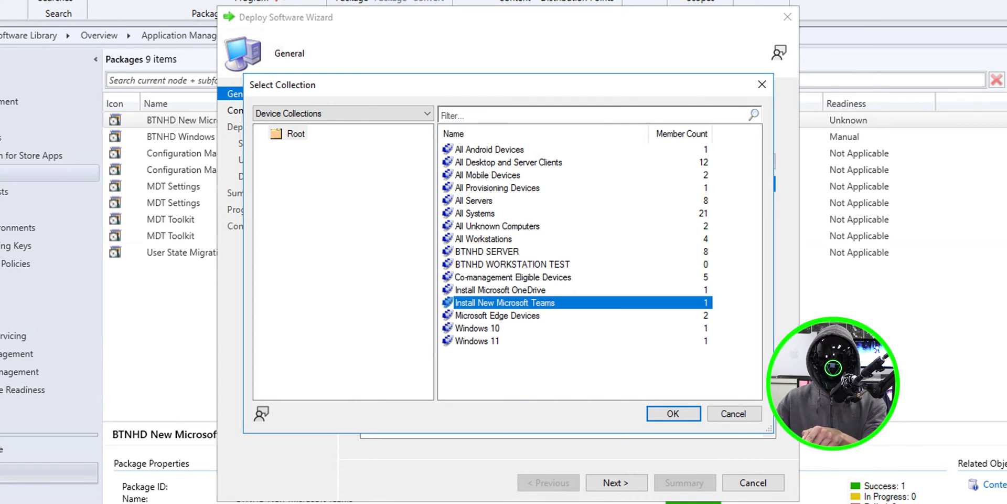
pyautogui.press('Return')
pyautogui.hotkey('alt', 'n')
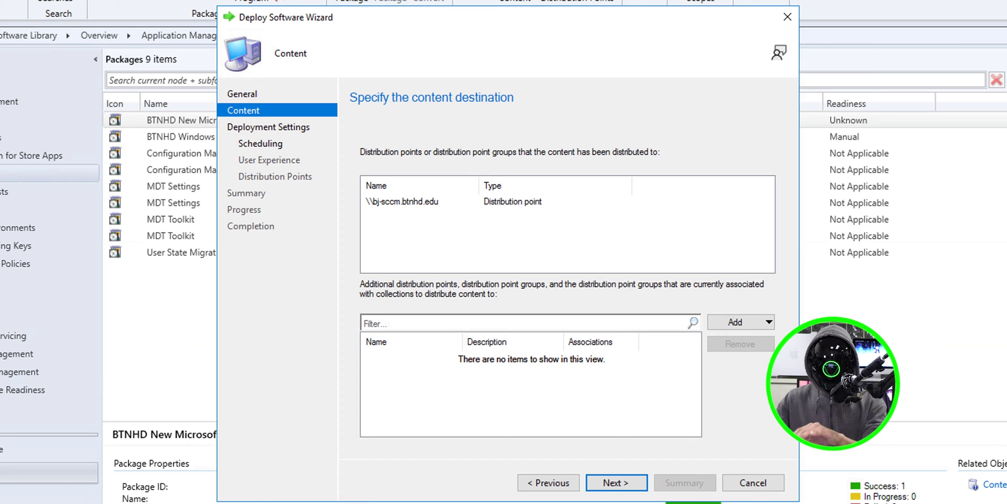
# Keep the existing content destination and the Required purpose, and add an As soon as possible assignment schedule to the deployment.
pyautogui.hotkey('alt', 'n')
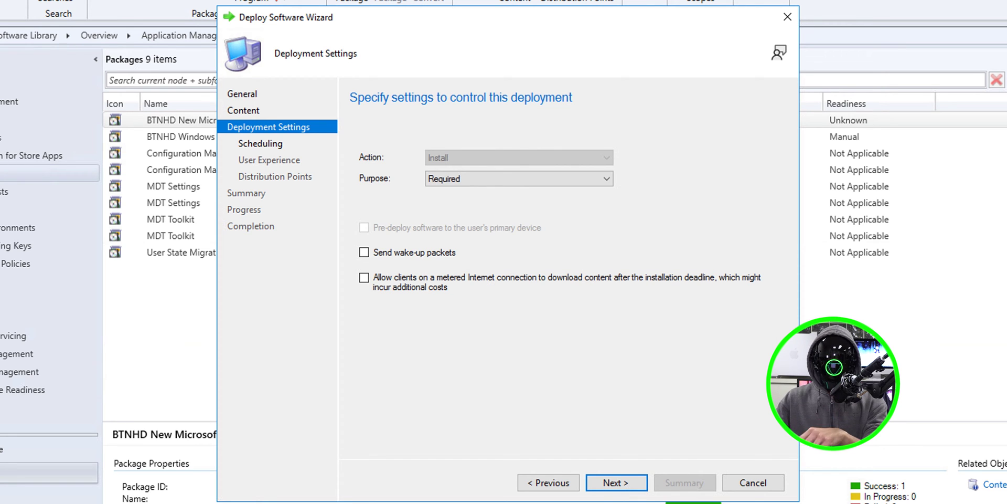
pyautogui.hotkey('alt', 'n')
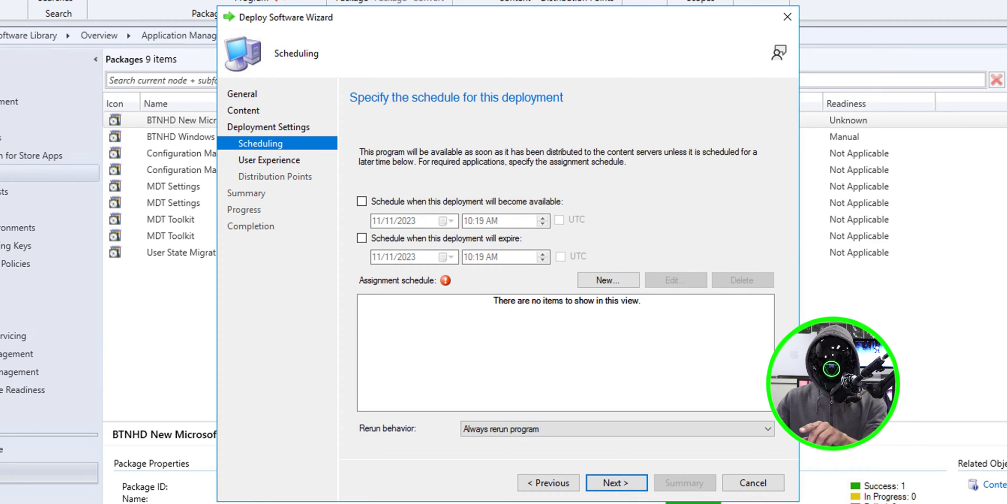
pyautogui.hotkey('alt', 'w')
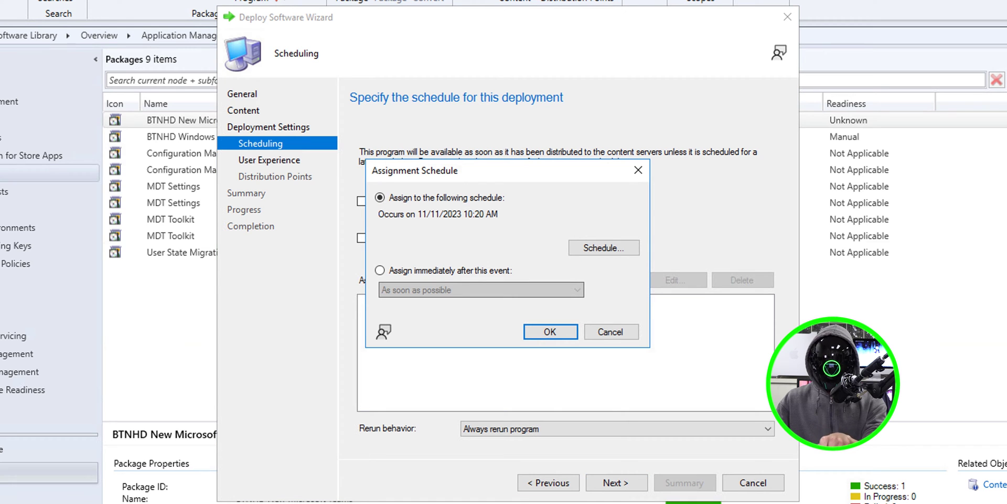
pyautogui.click(379, 270)
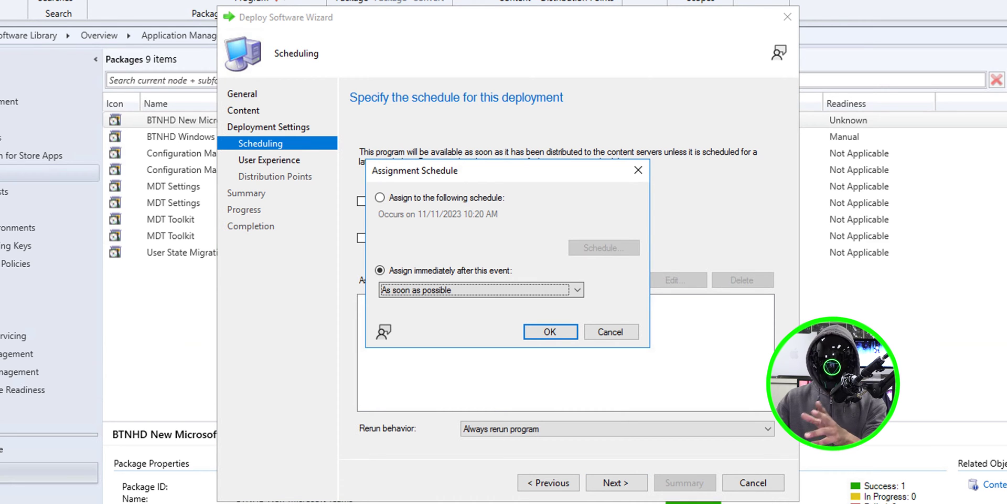
pyautogui.press('Return')
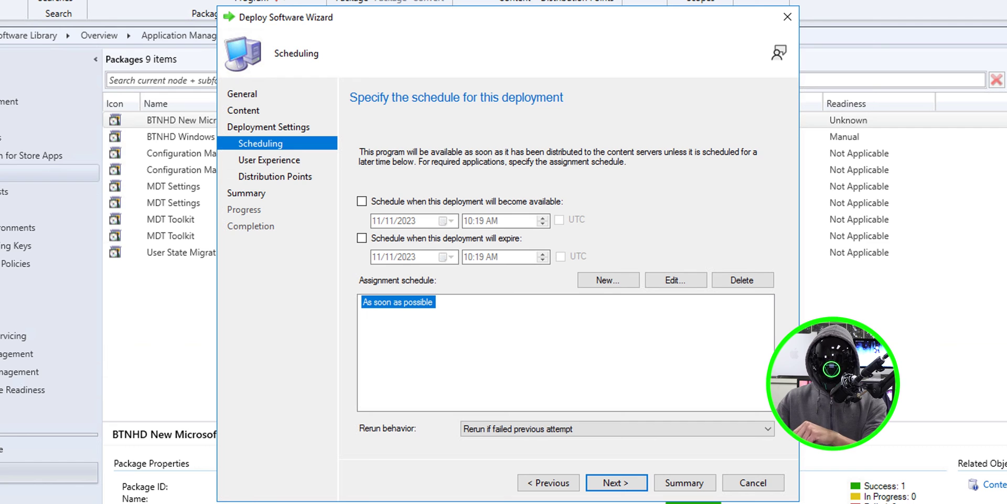
# Keep the Rerun if failed previous attempt behavior and allow software installation outside the maintenance window.
pyautogui.press('Return')
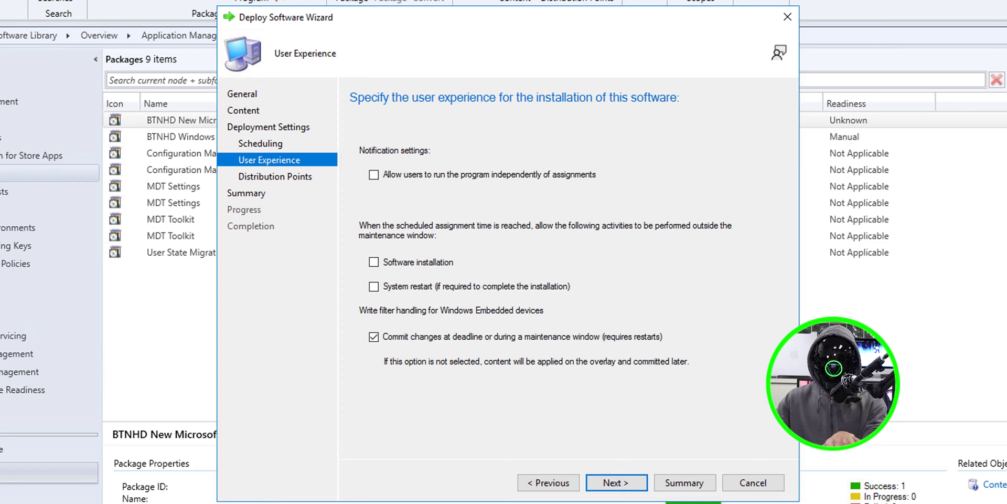
pyautogui.press('Return')
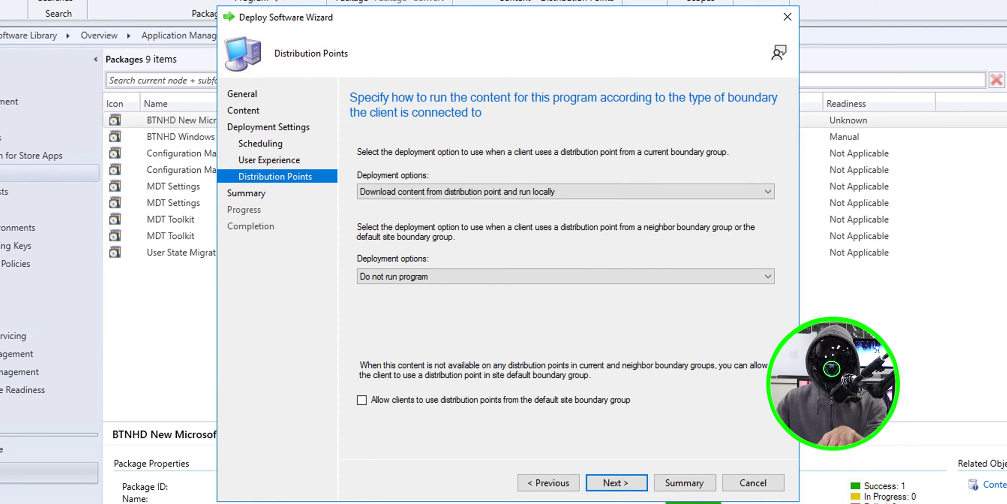
# Set the neighbor boundary group deployment option to Download content from distribution point and run locally, and confirm the deployment settings.
pyautogui.press('Down')
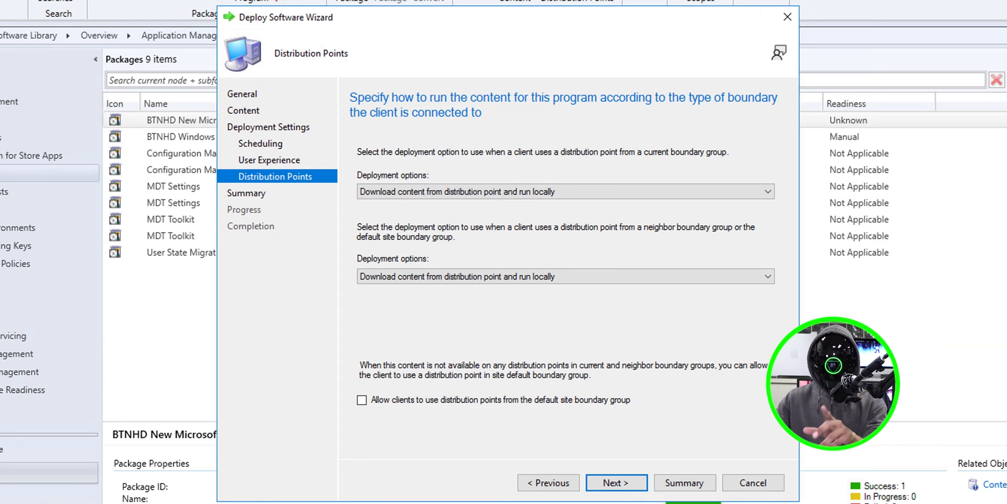
pyautogui.press('Return')
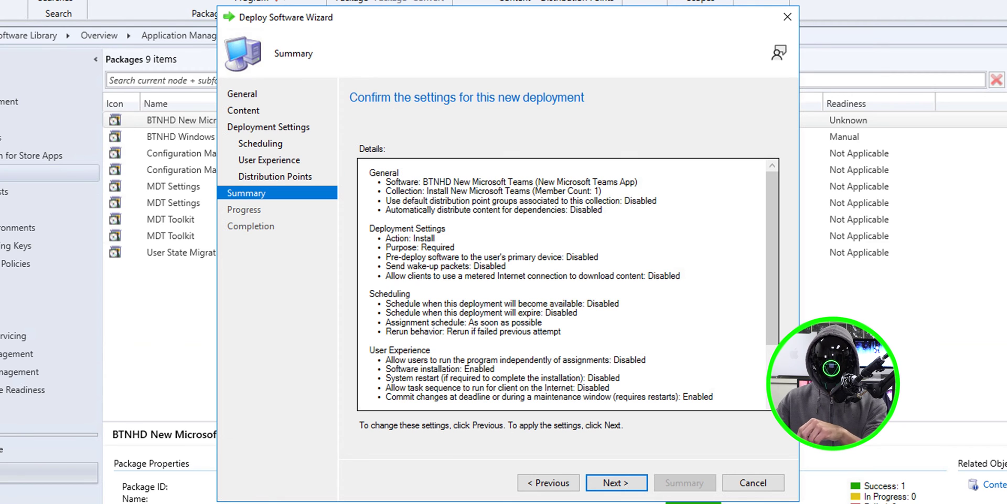
pyautogui.press('Return')
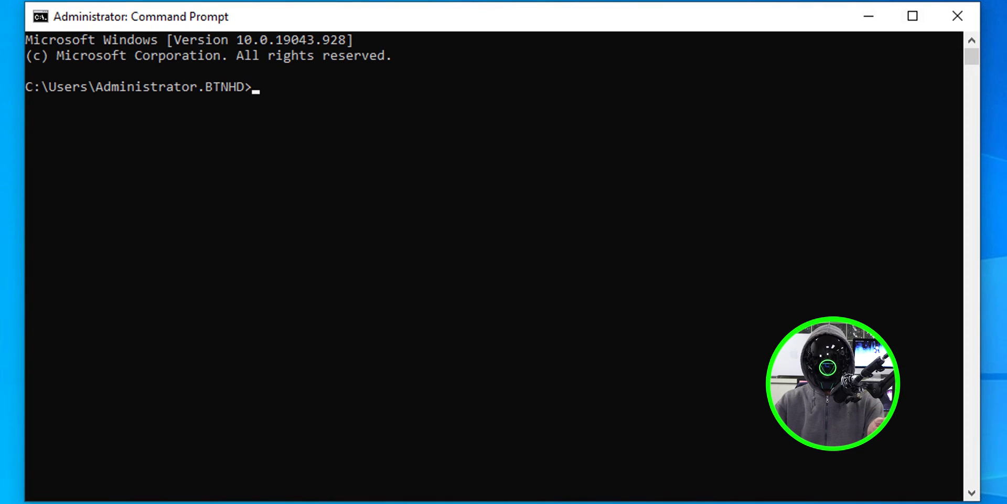
# Query the client computer's name with the hostname command in Command Prompt.
pyautogui.write('hostname')
pyautogui.press('Return')
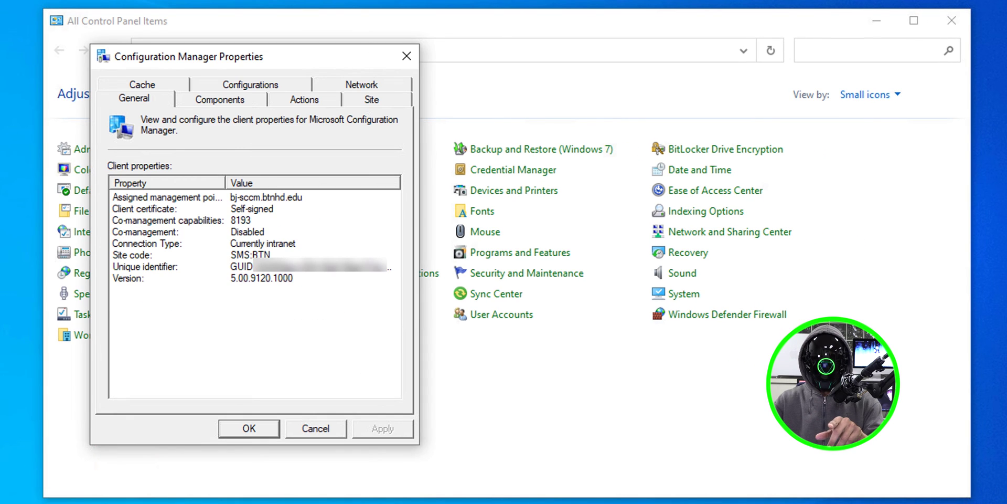
# Run the Application Deployment Evaluation Cycle from the client's Configuration Manager properties.
pyautogui.click(304, 100)
pyautogui.click(192, 191)
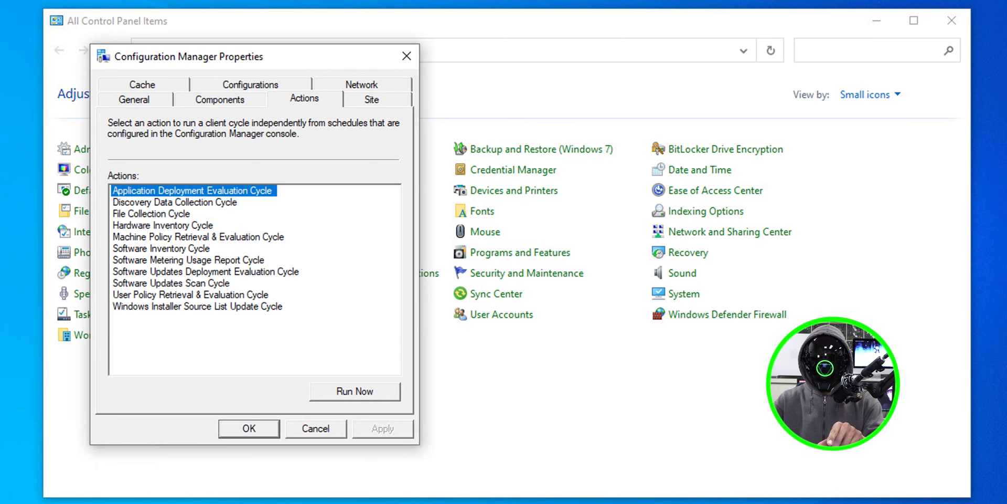
pyautogui.click(355, 391)
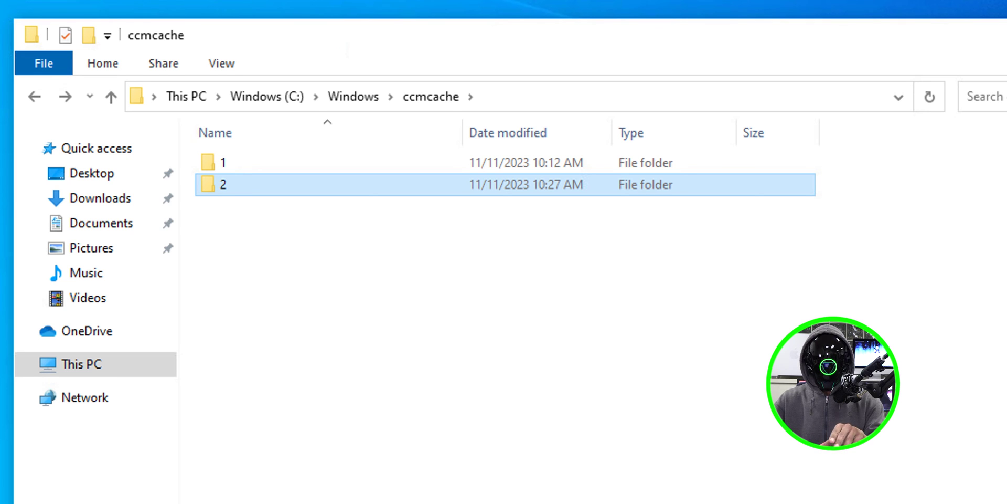
# Inspect folder 2 in C:\Windows\ccmcache for the package content, and look for the new Microsoft Teams among the client's installed apps.
pyautogui.press('Return')
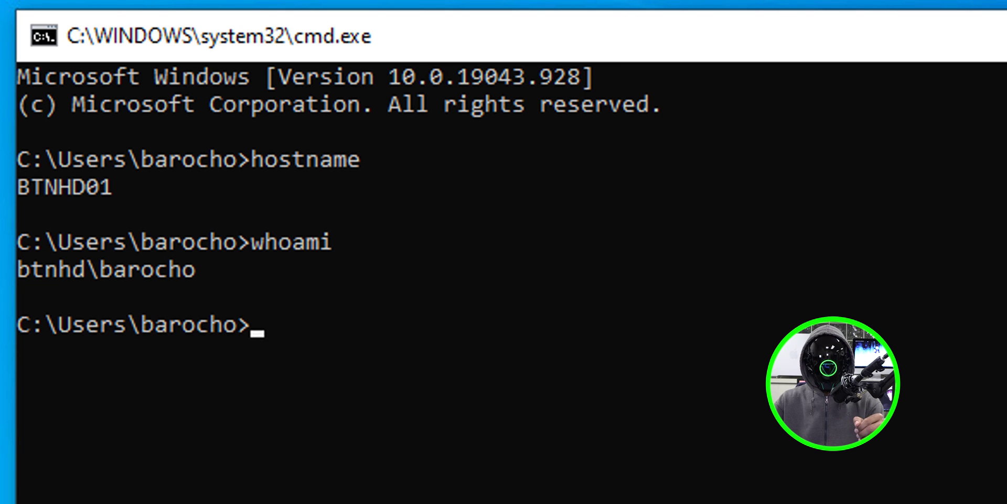
pyautogui.press('super')
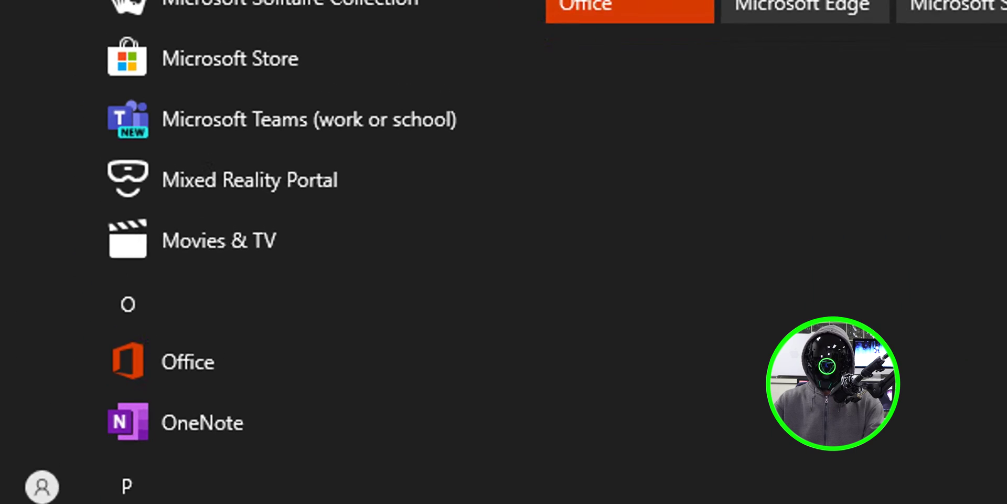